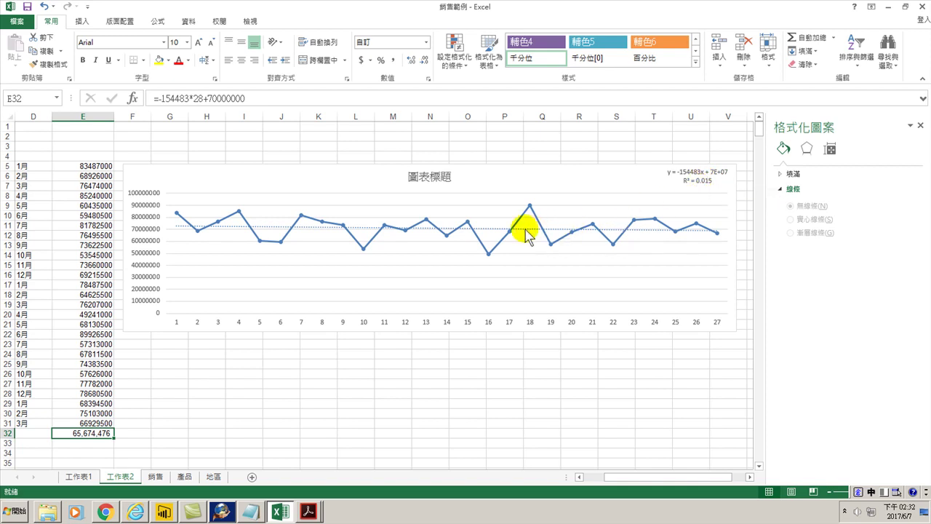
Select the dotted linear trendline to open its Format Trendline settings.
click(495, 233)
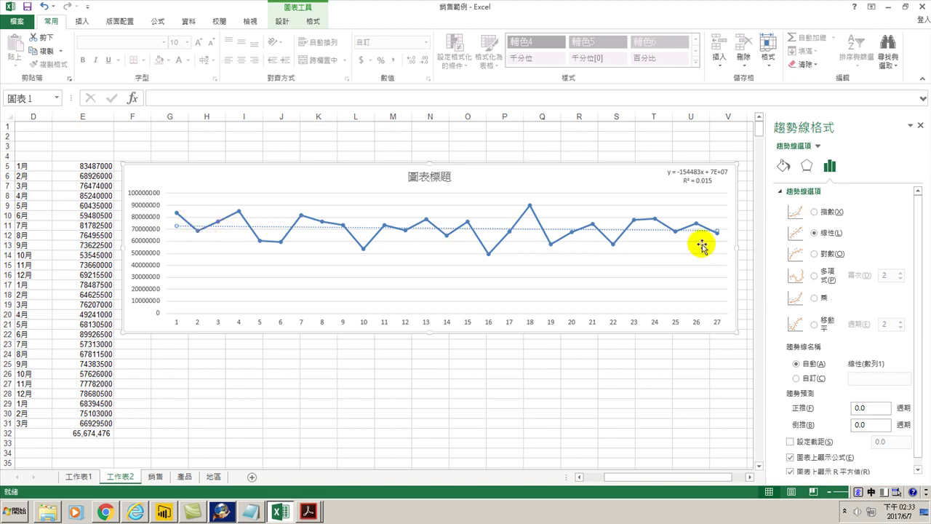
Try exponential, logarithmic and polynomial trendline fits, then settle on a power fit.
click(815, 211)
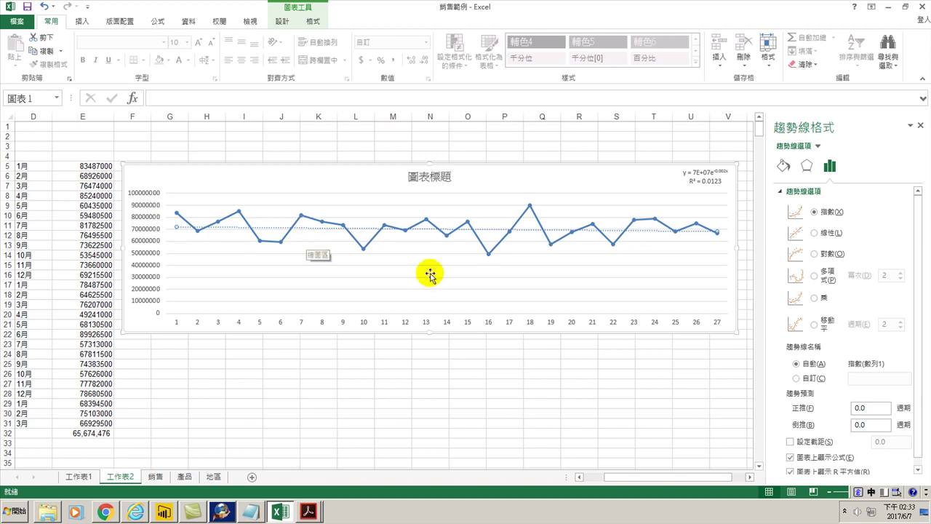
click(815, 254)
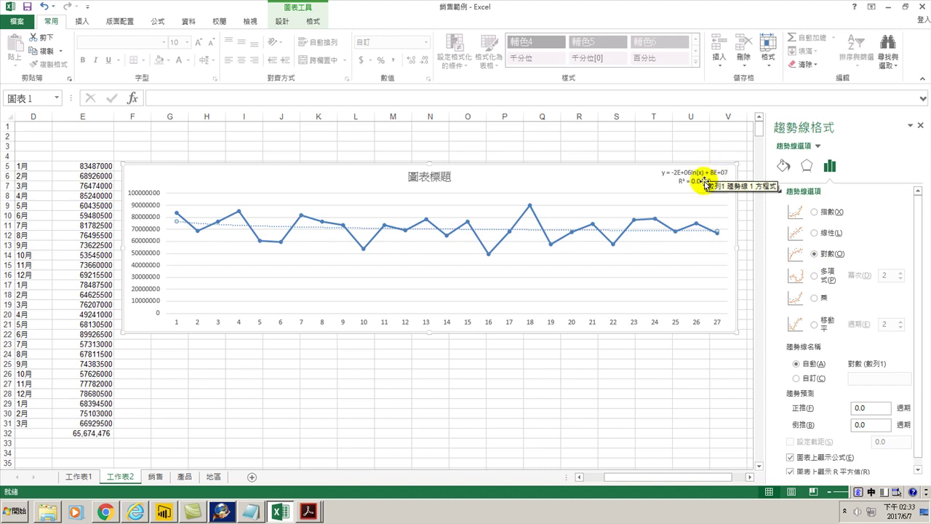
click(814, 275)
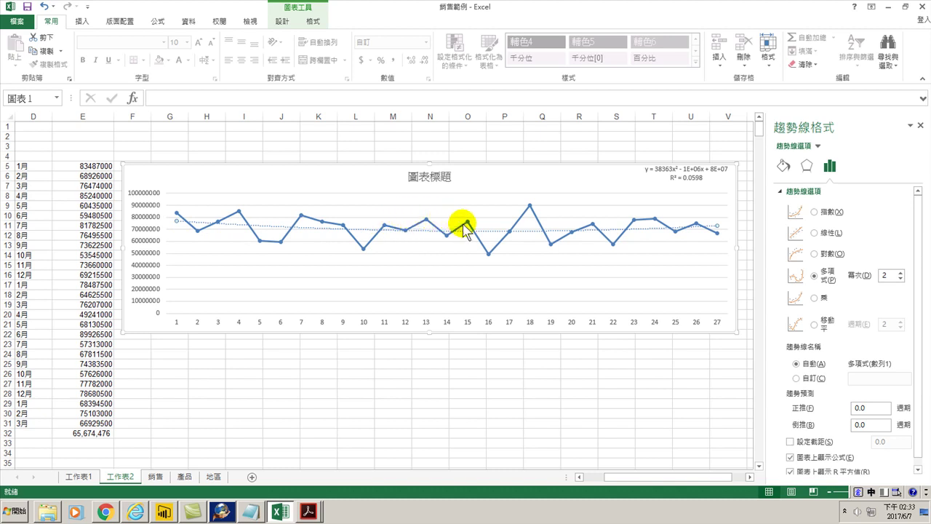
mouse_move(512, 230)
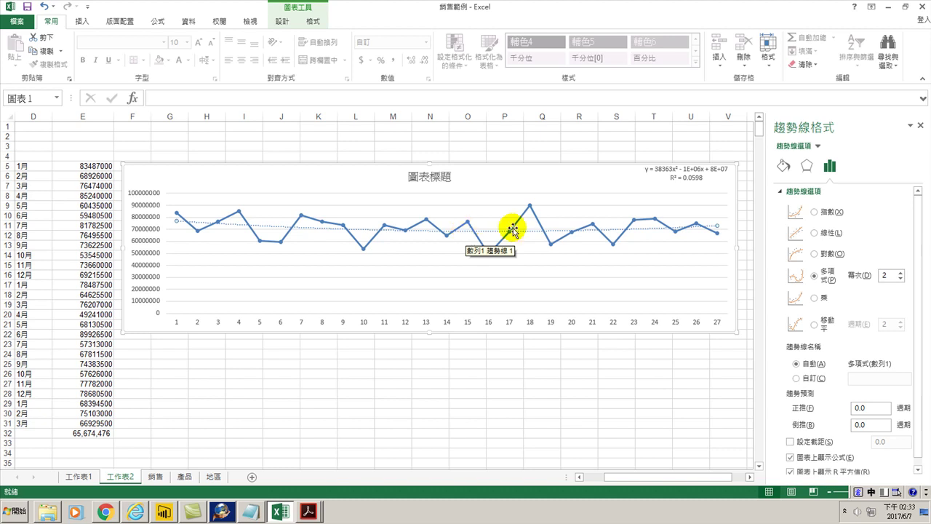
click(813, 298)
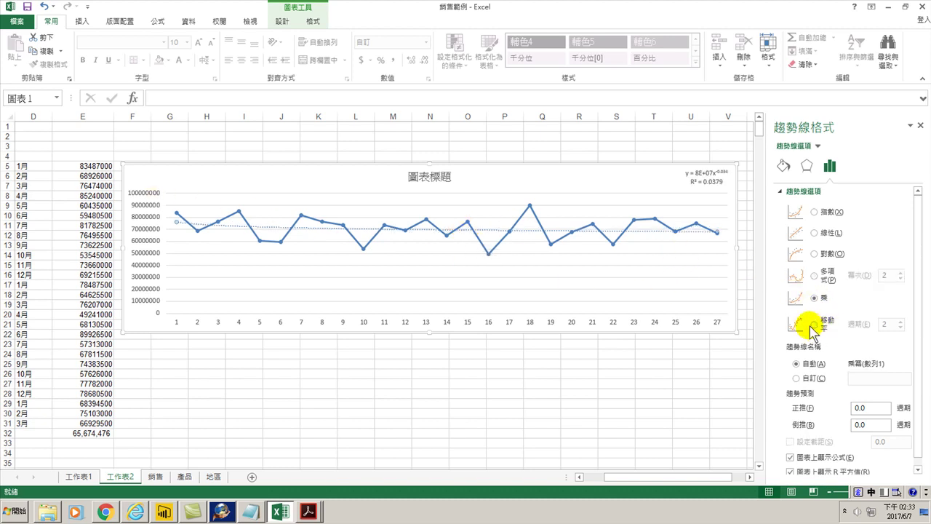
Change the trendline to a 2-period moving average and nudge the chart right.
click(815, 325)
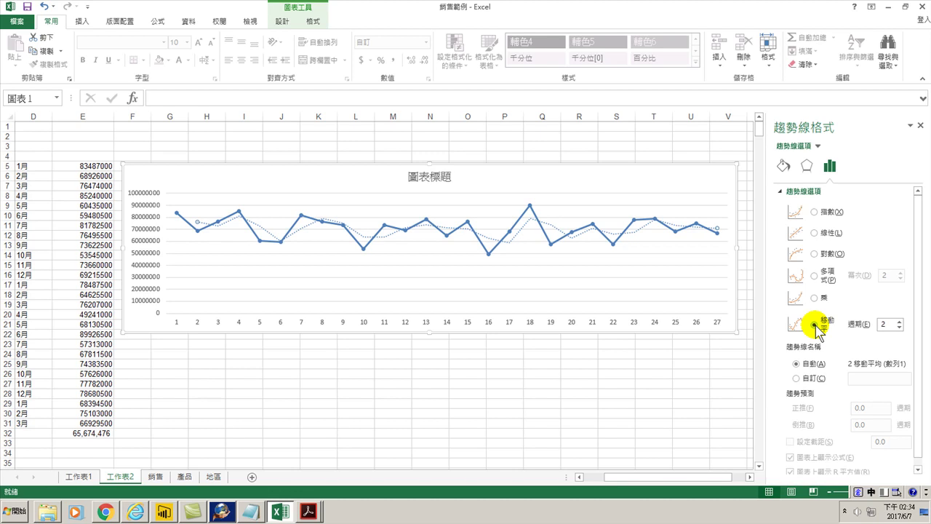
drag(143, 174, 217, 179)
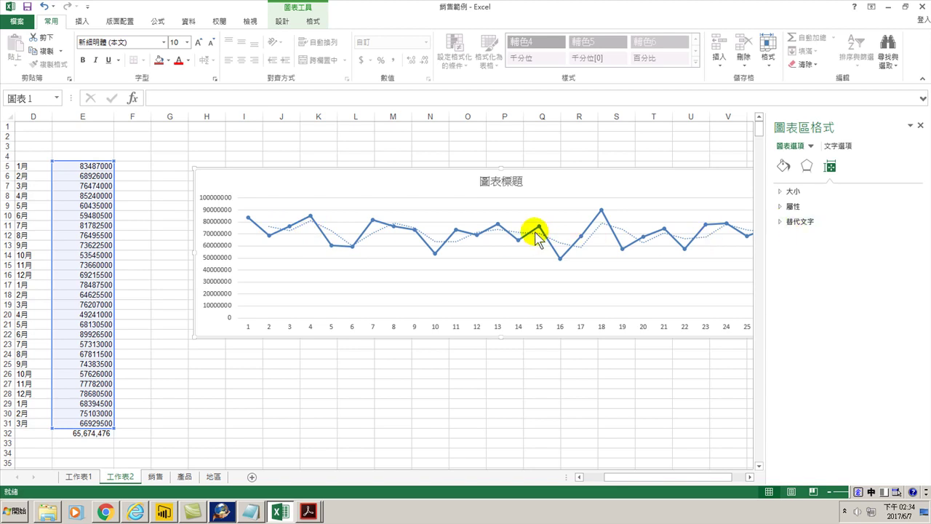
Drag the sales chart back left and reselect the moving-average trendline to reopen its settings.
click(560, 243)
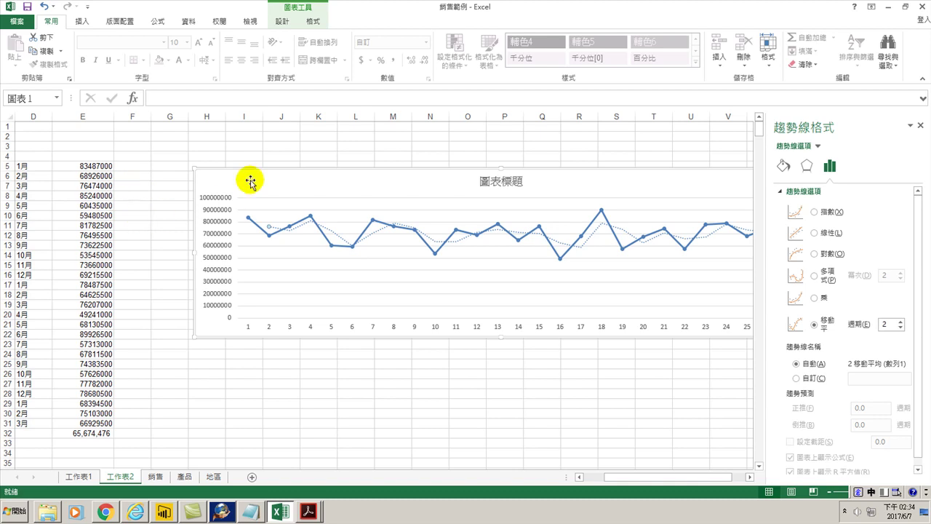
drag(250, 182, 212, 174)
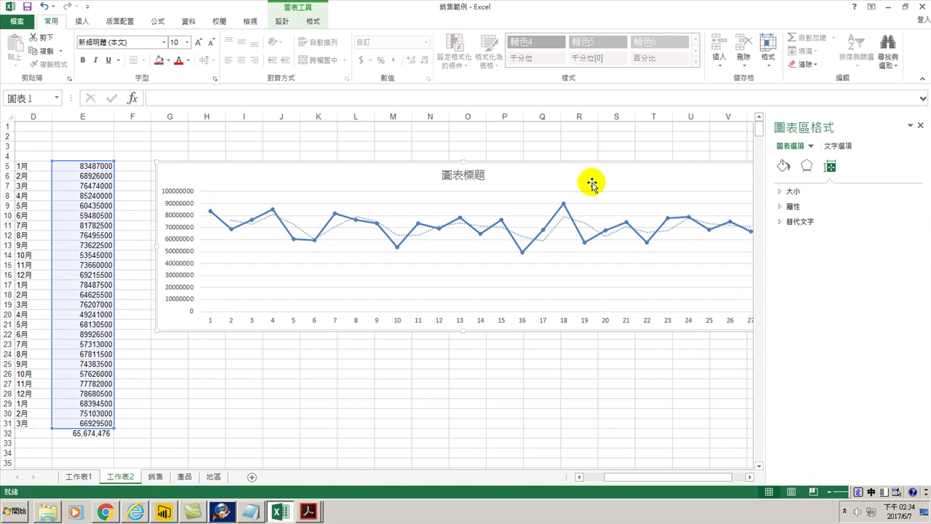
click(525, 241)
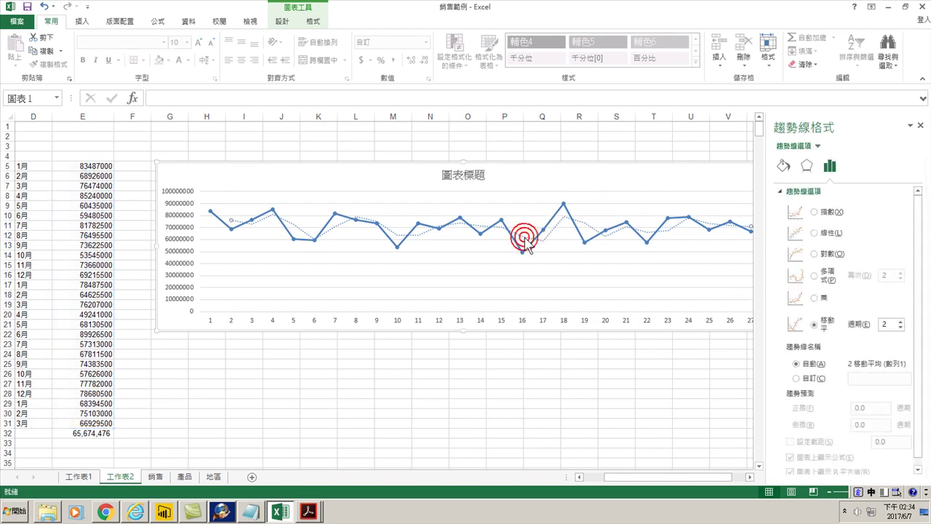
Try 3- and 4-period moving averages, return the period to 2, then select cell F6.
click(901, 320)
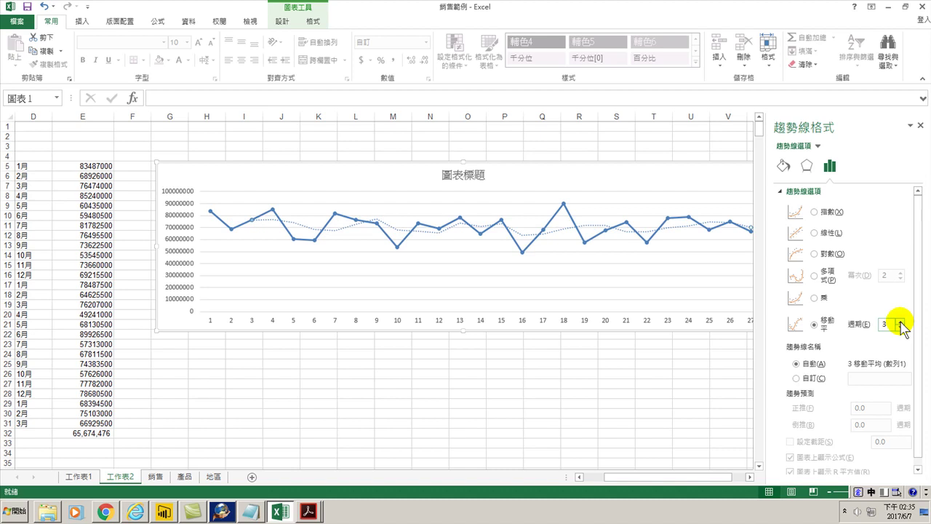
click(901, 320)
click(901, 329)
click(901, 329)
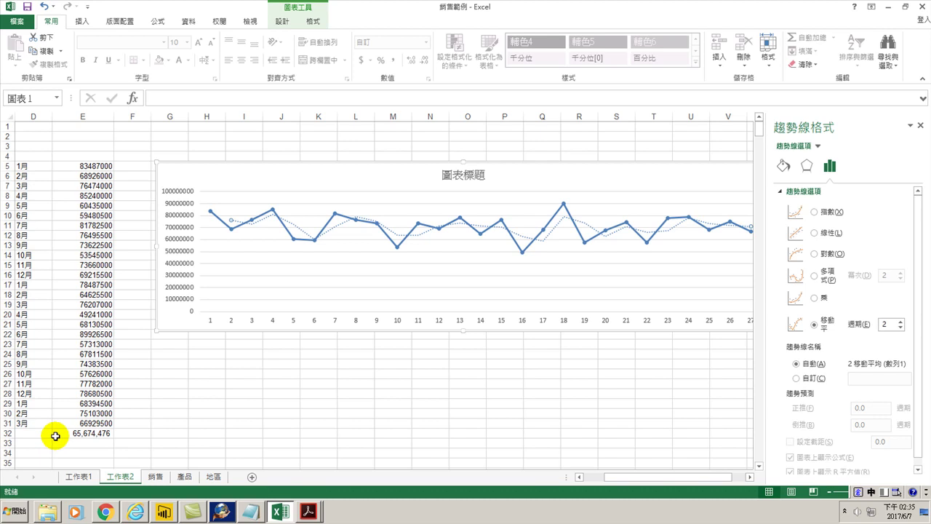
click(131, 177)
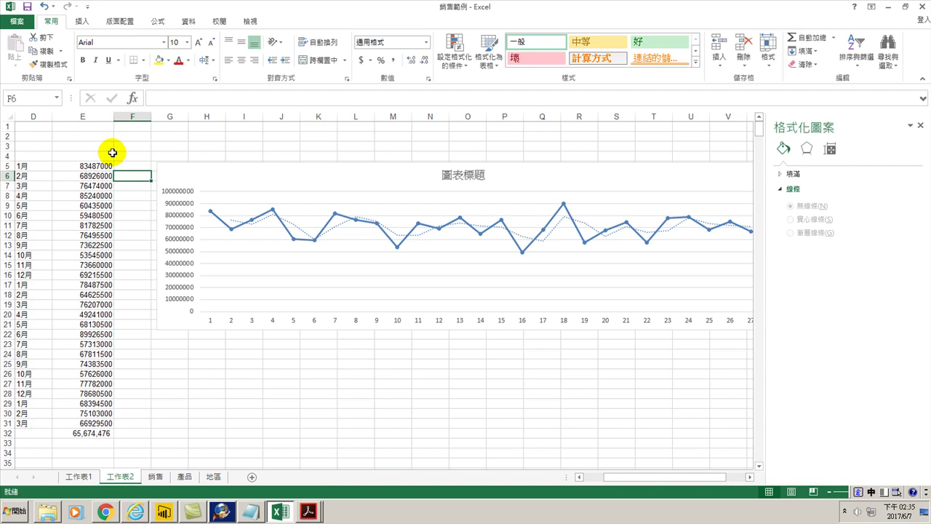
Enter =AVERAGE(E5:E6) in F6 and fill it down column F.
text(=)
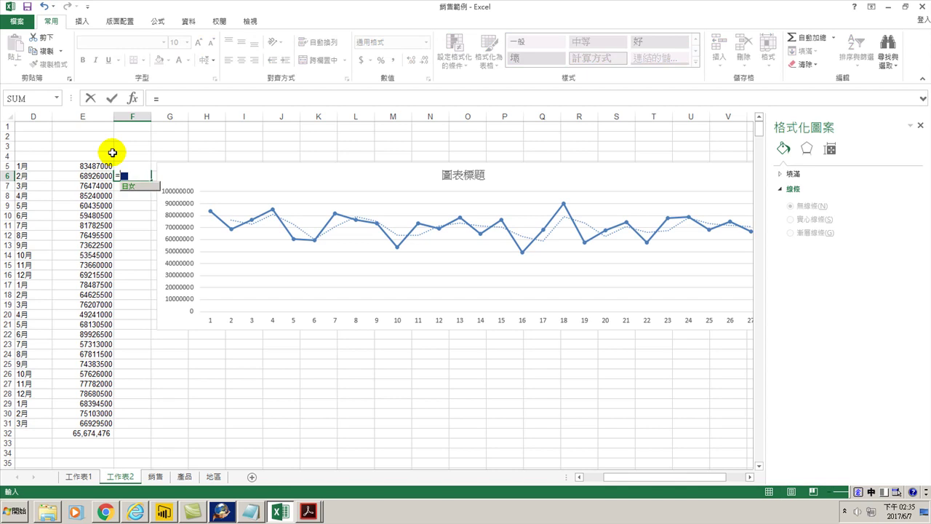
text(average()
drag(98, 166, 98, 172)
key(Return)
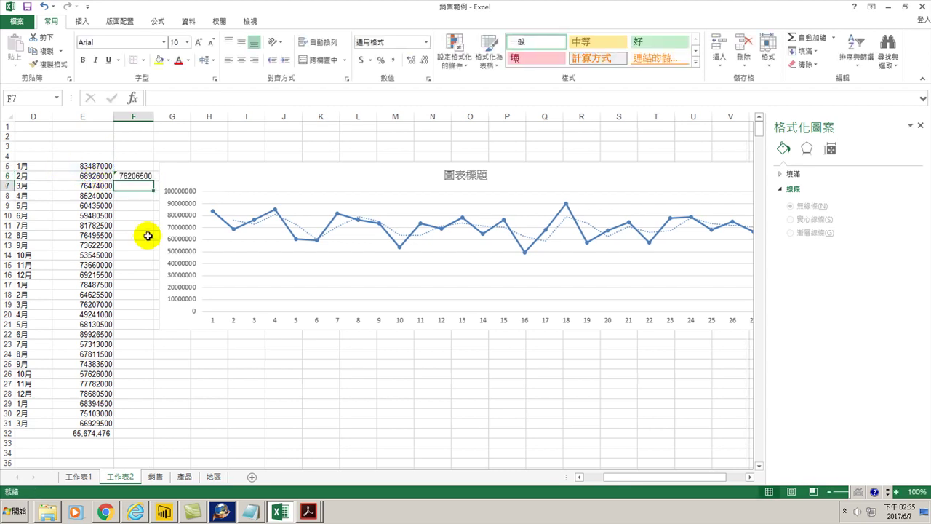
click(131, 176)
drag(154, 179, 151, 430)
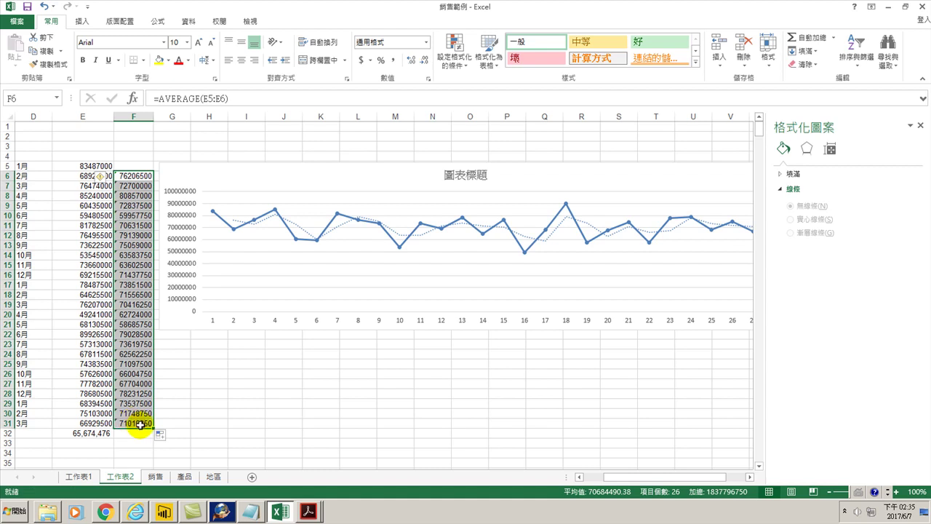
Check the last filled average in F31 and the column F range, then select E31:F31.
click(138, 423)
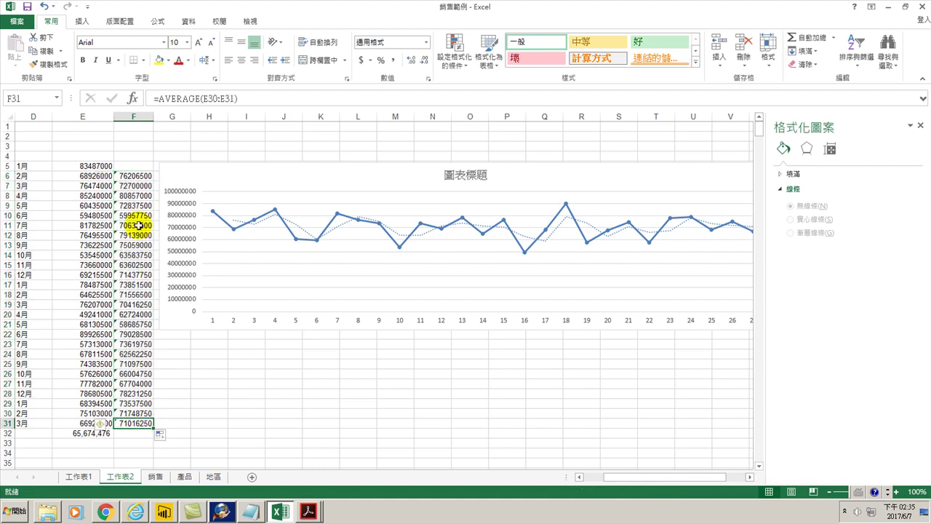
mouse_move(131, 176)
mouse_down()
mouse_move(141, 393)
mouse_move(129, 432)
mouse_up()
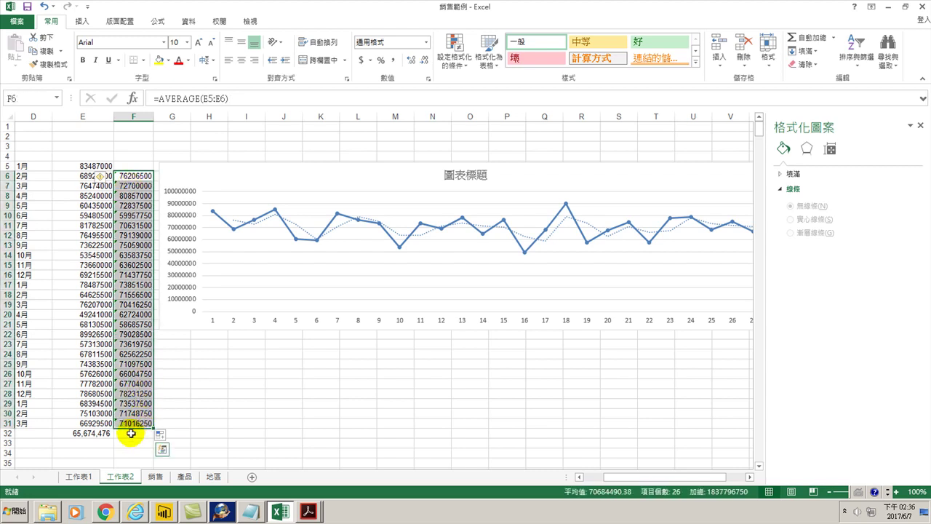
click(130, 433)
click(127, 433)
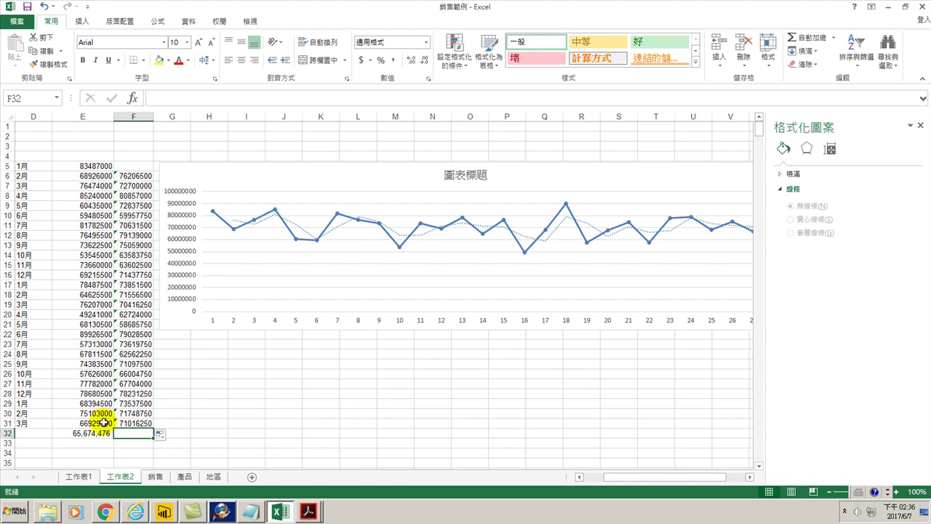
drag(93, 423, 134, 425)
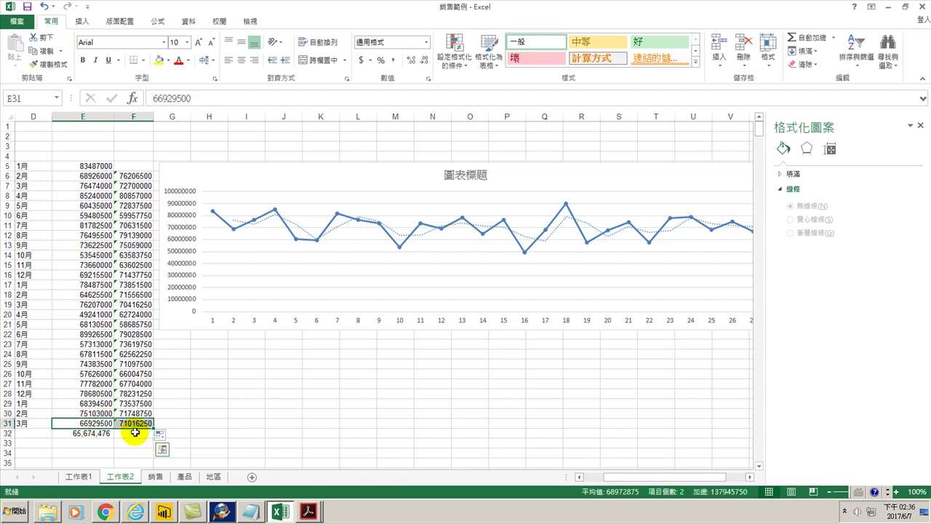
Enter =AVERAGE(E31:F31) in F32, giving 68972875, and review F6:F32.
click(135, 433)
text(=)
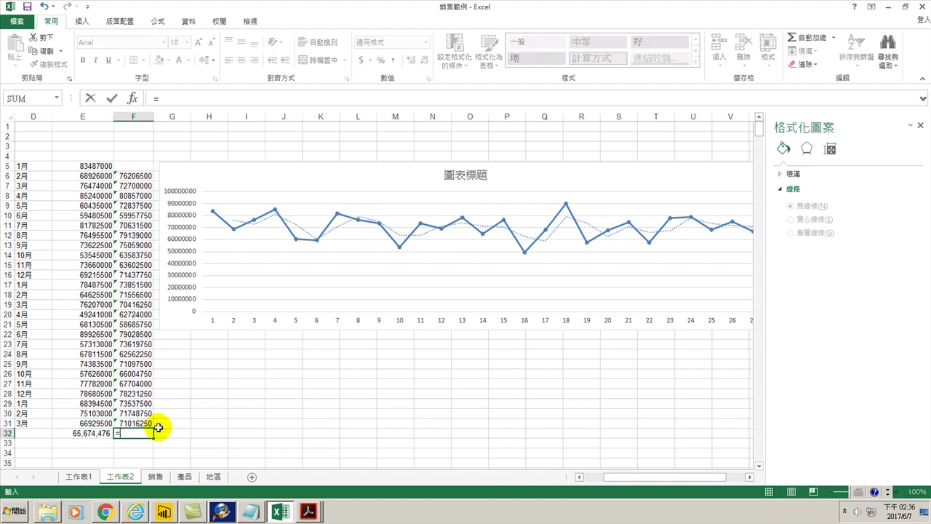
text(averag)
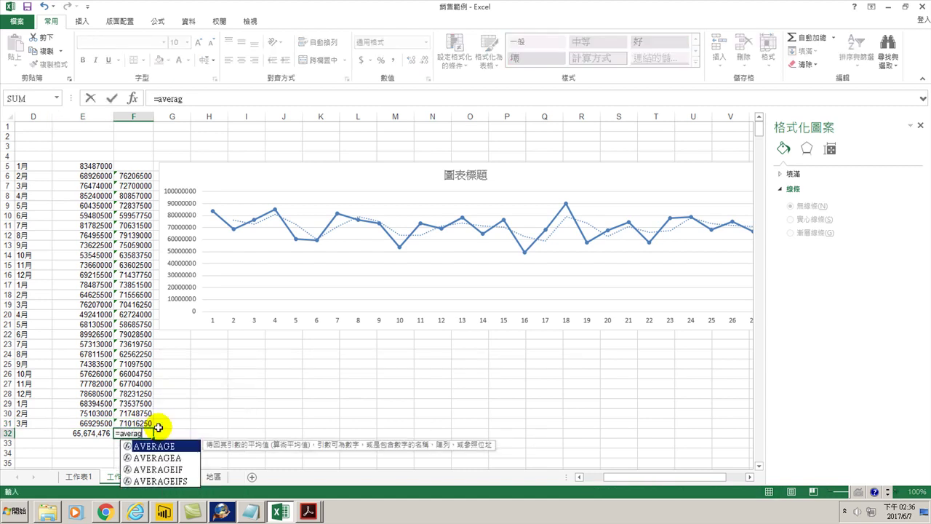
text(e()
drag(96, 423, 133, 422)
key(Return)
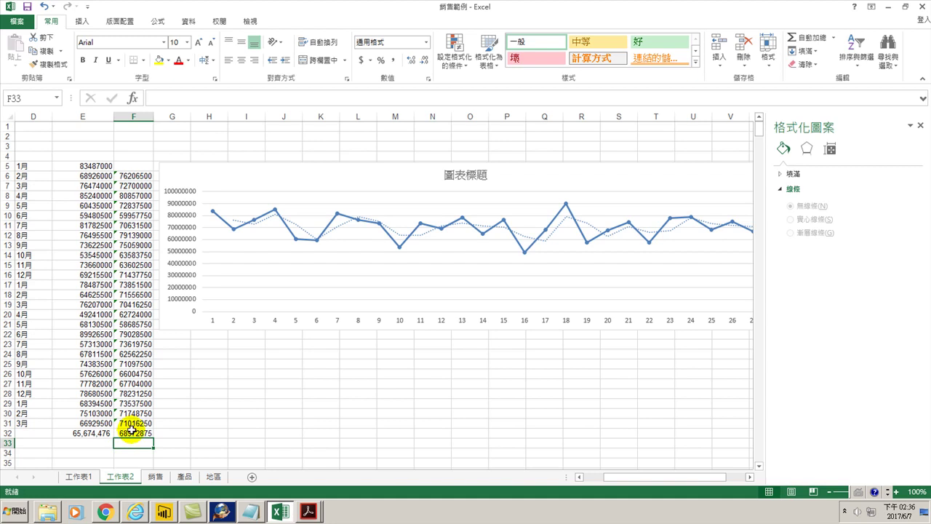
mouse_move(135, 175)
mouse_down()
mouse_move(163, 390)
mouse_move(136, 432)
mouse_up()
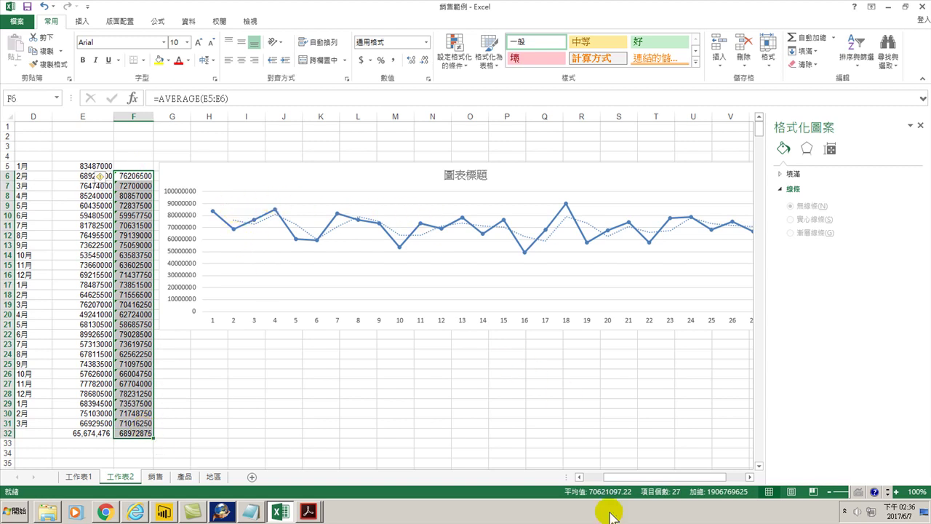
Close the formatting pane and add a linear trendline to the monthly sales series.
click(693, 136)
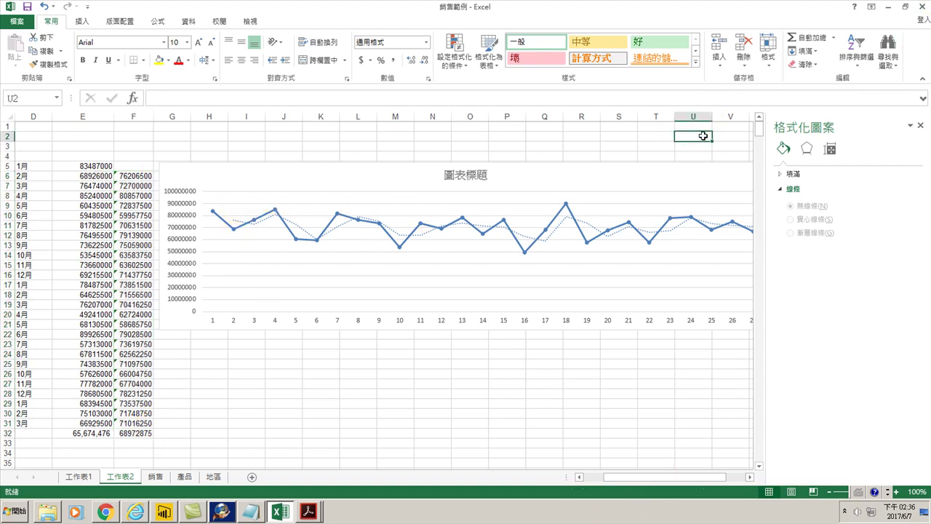
click(921, 126)
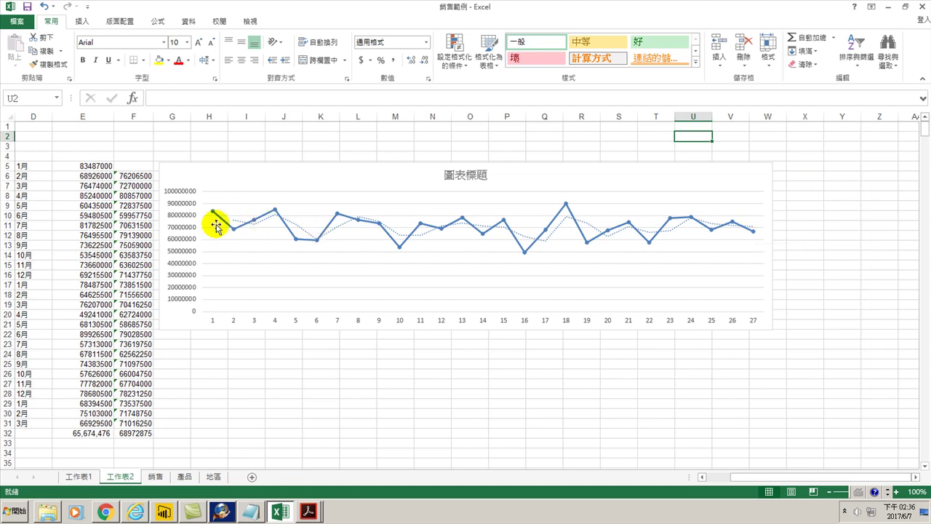
right_click(219, 251)
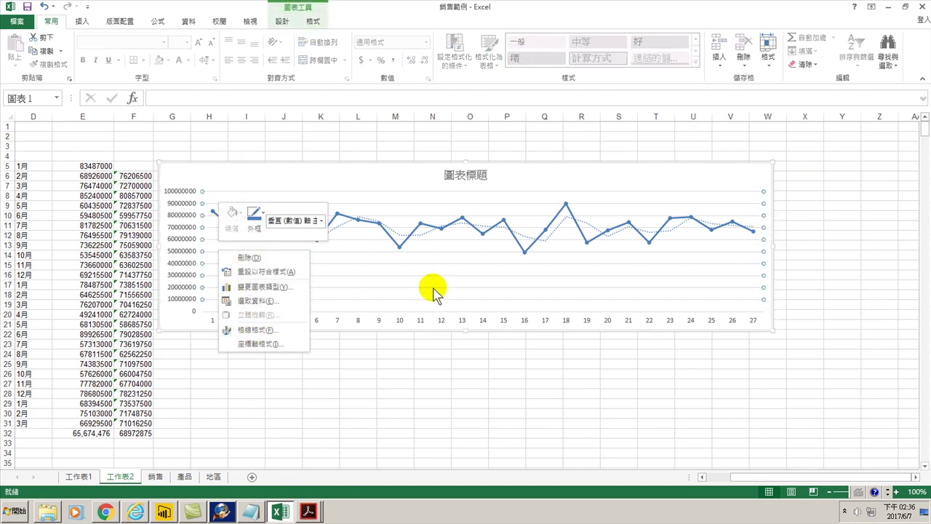
right_click(302, 238)
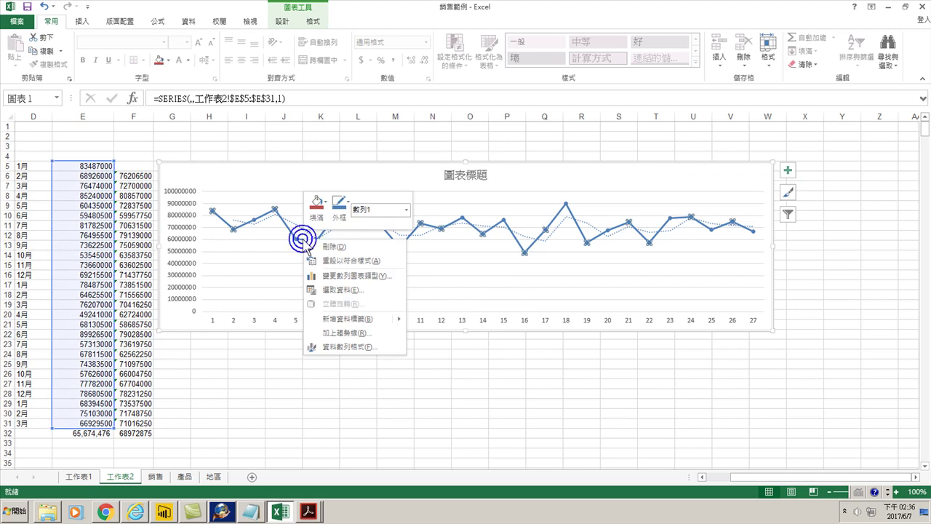
click(342, 333)
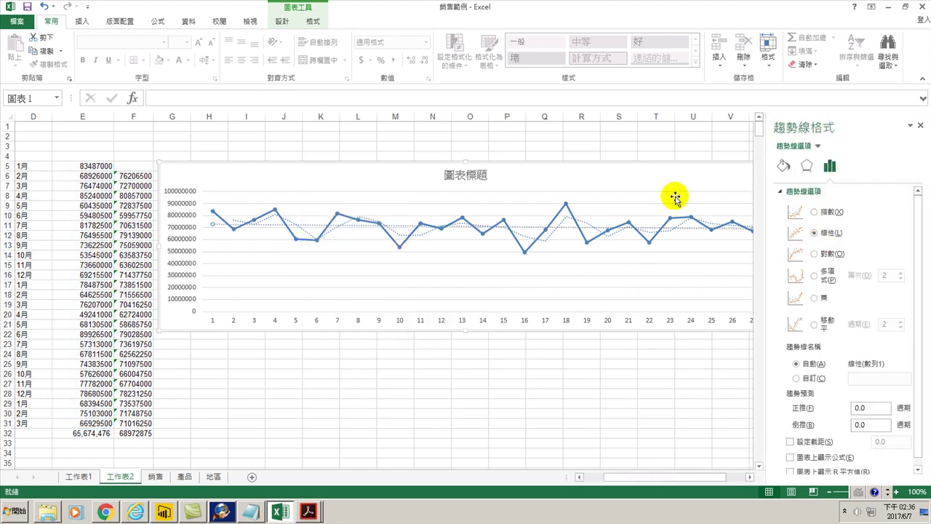
click(703, 146)
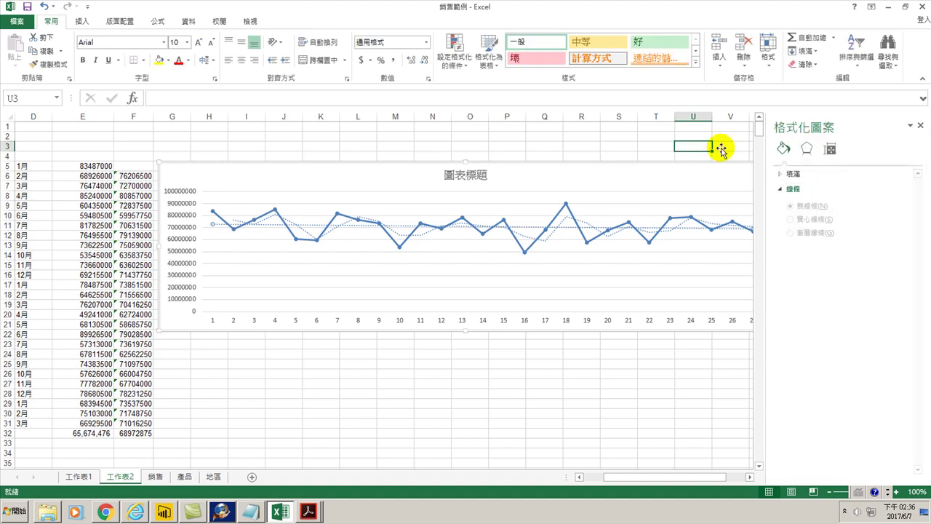
Close the 格式化圖案 pane and select the sales chart.
click(920, 125)
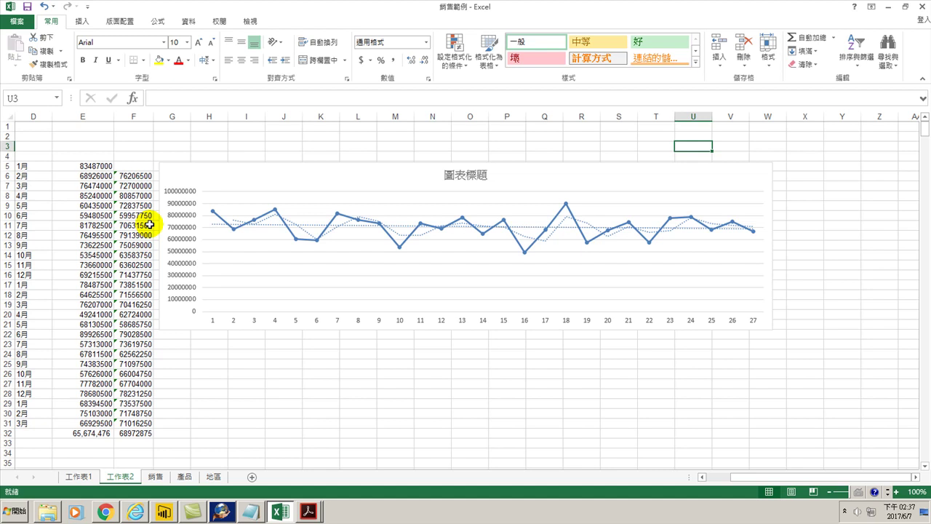
click(750, 265)
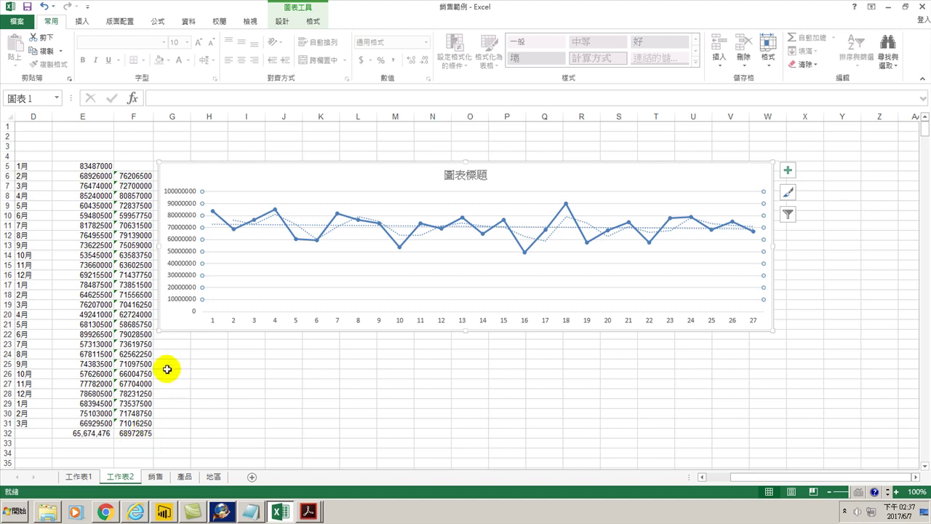
Insert a Line with Markers chart of F6:F32, then move it lower-left and widen it.
click(130, 177)
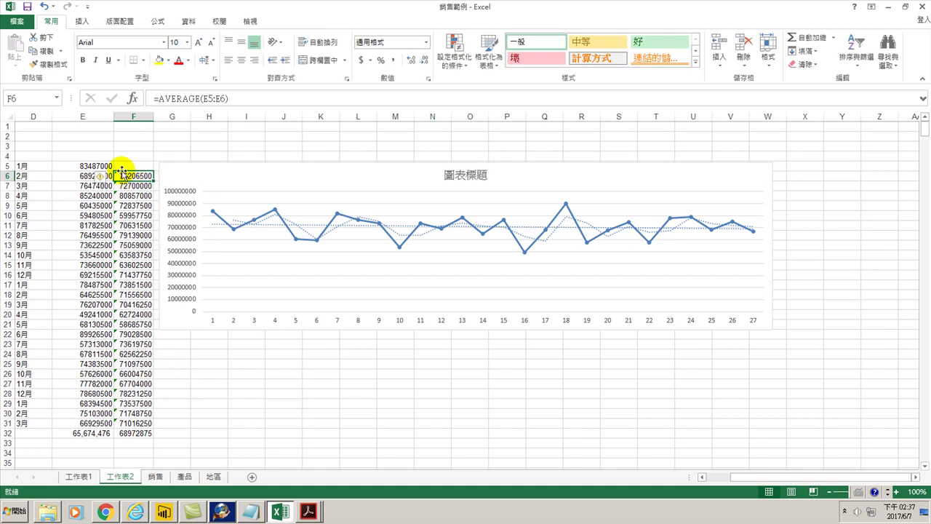
drag(87, 164, 143, 432)
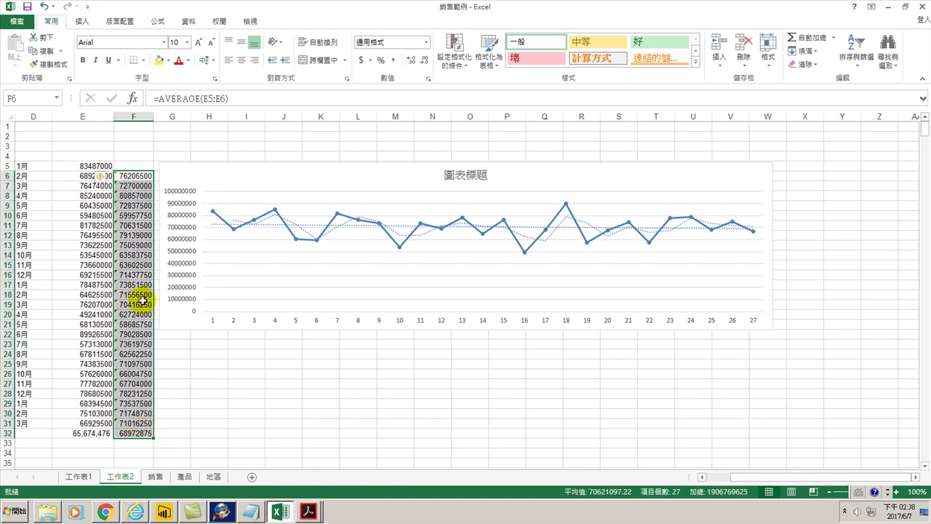
click(85, 22)
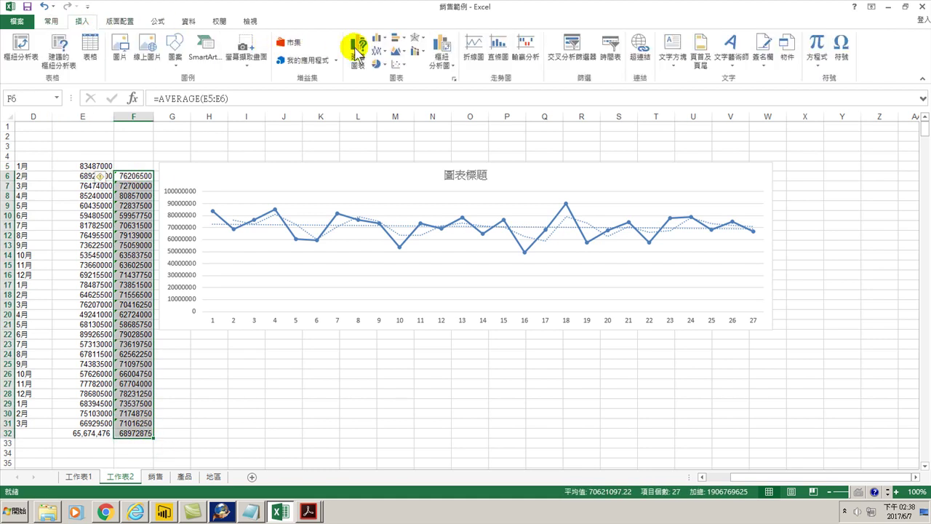
click(379, 51)
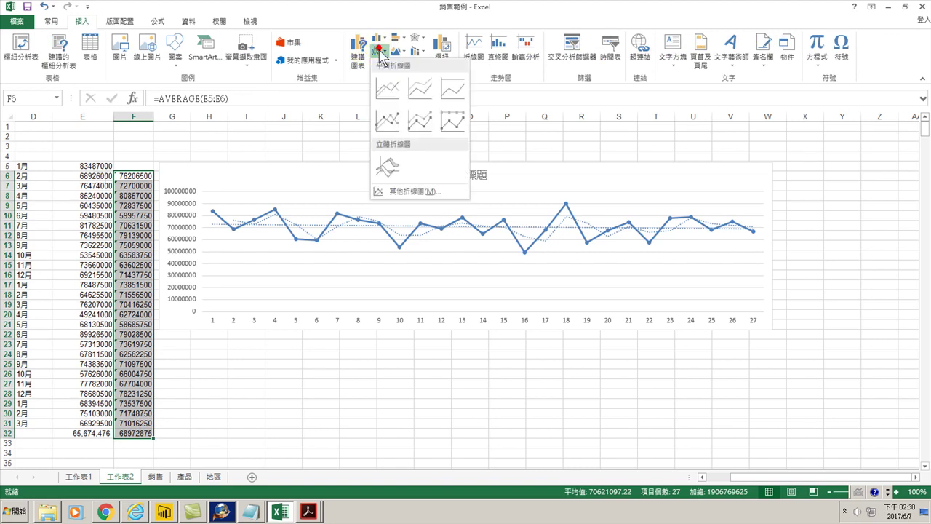
click(387, 119)
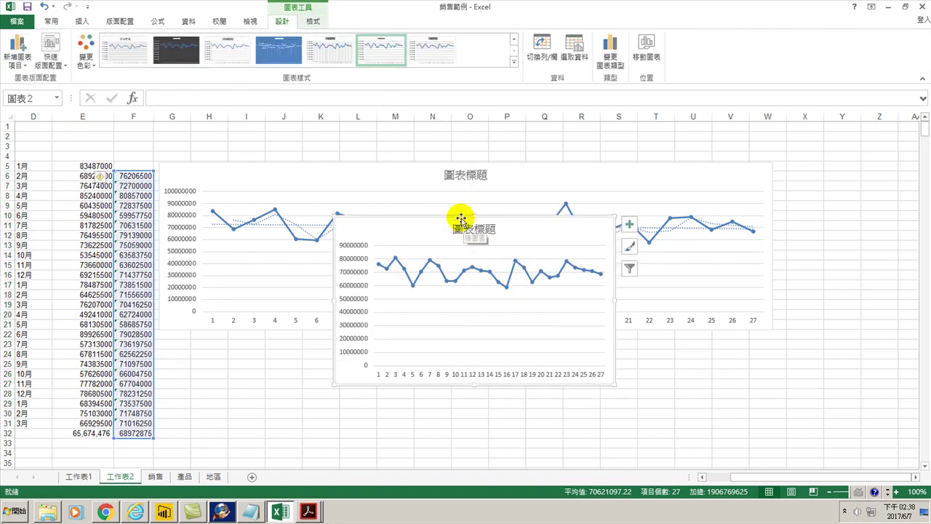
mouse_move(410, 220)
mouse_down()
mouse_move(262, 248)
mouse_move(278, 245)
mouse_up()
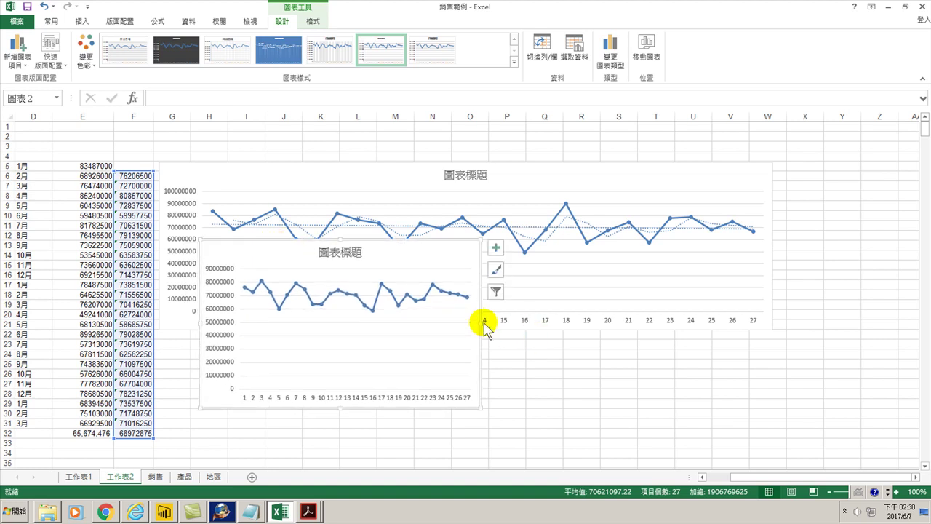
drag(480, 323, 774, 324)
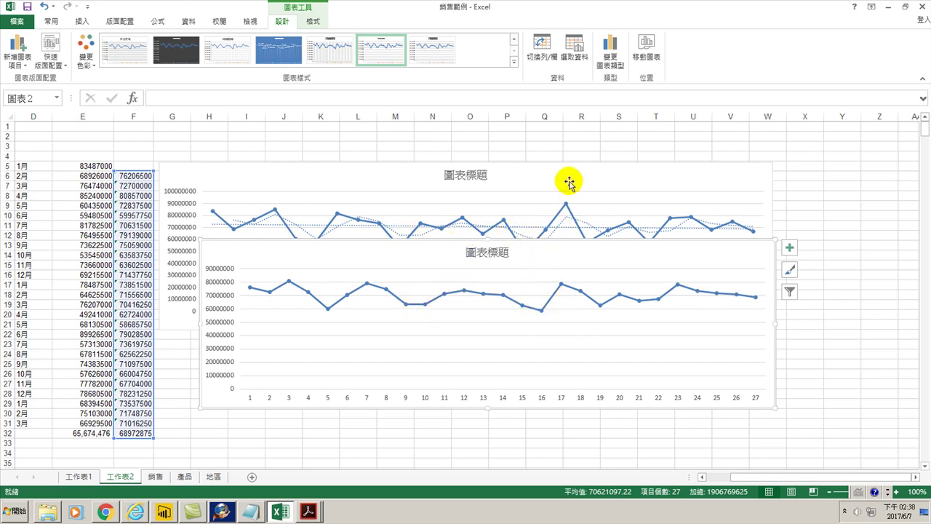
Shift the column F averages chart slightly lower below the sales chart.
drag(589, 241, 590, 263)
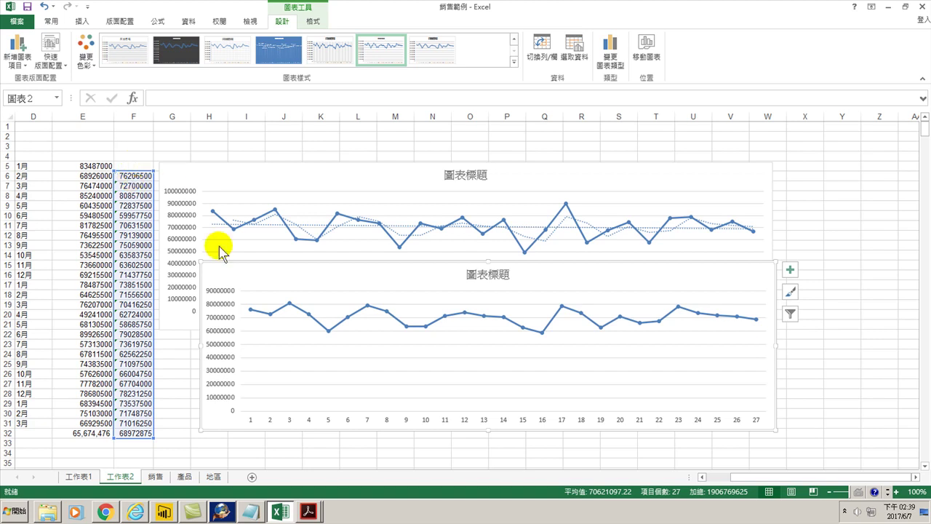
click(136, 432)
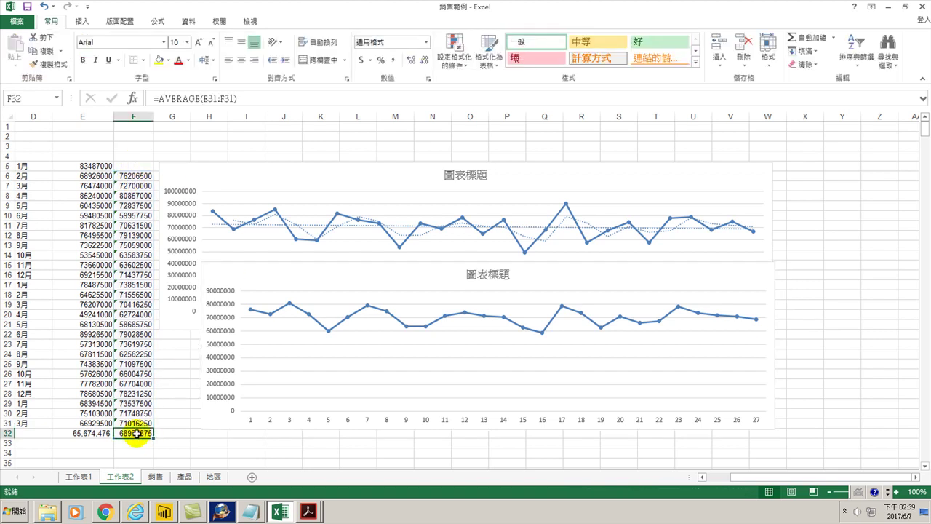